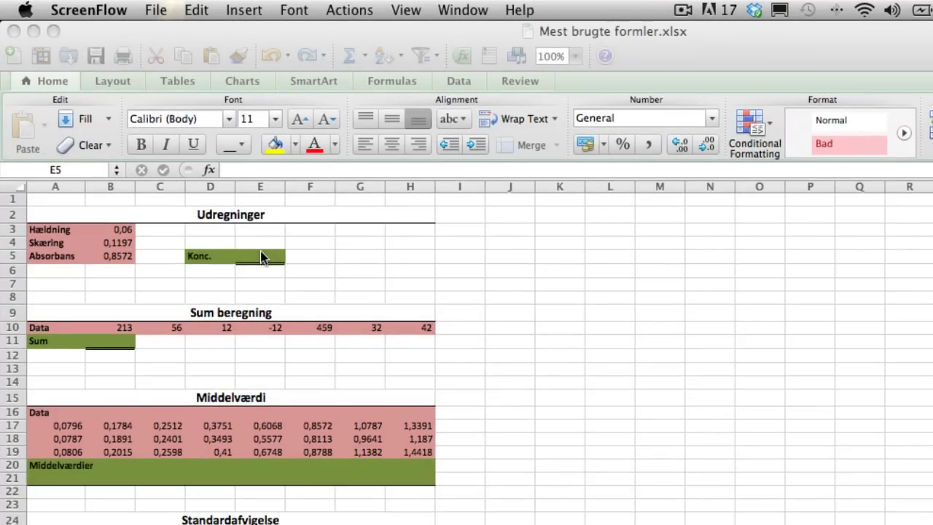
Step: Enter =(B5-B4)/B3 in E5 so the concentration shows 12,29167
left_click(263, 256)
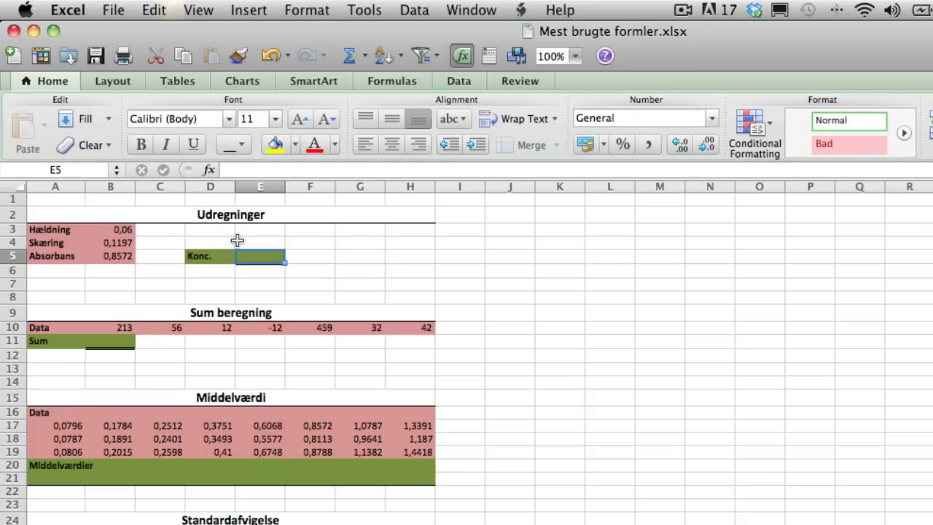
type("=")
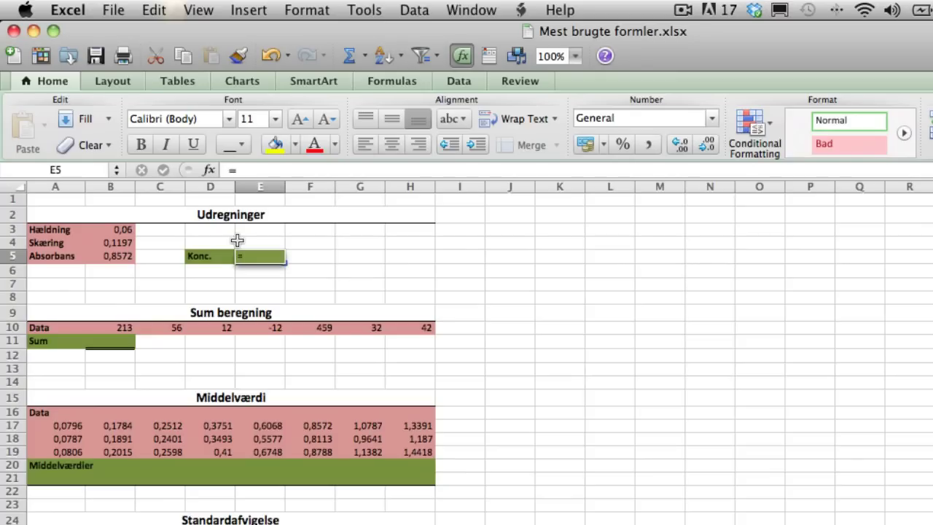
type("(")
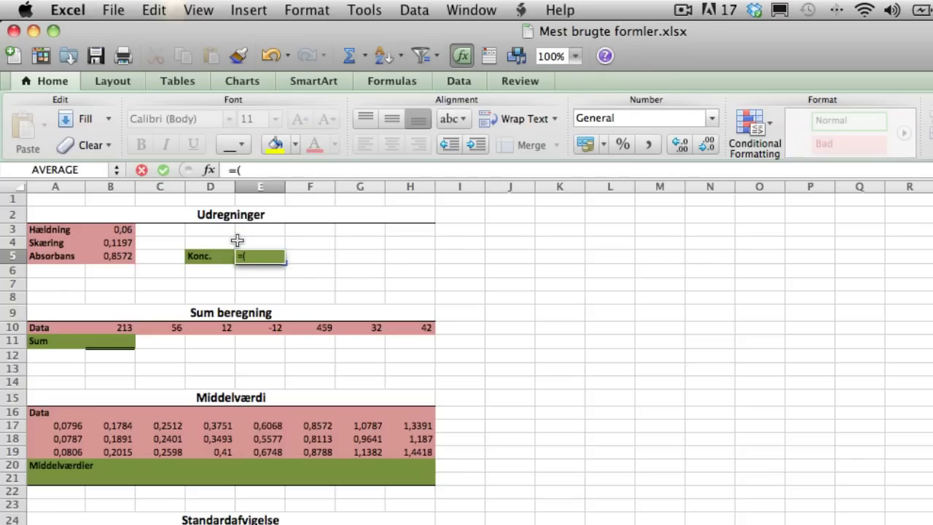
left_click(115, 255)
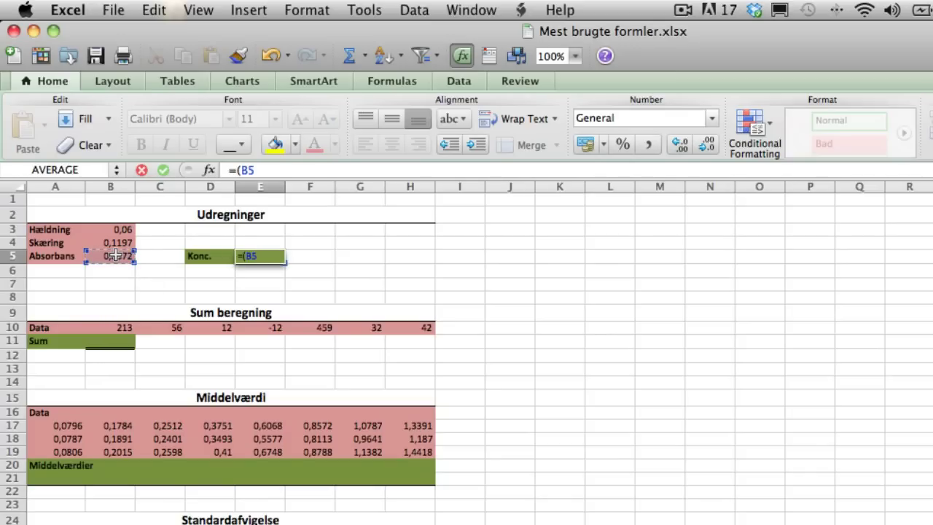
type("-")
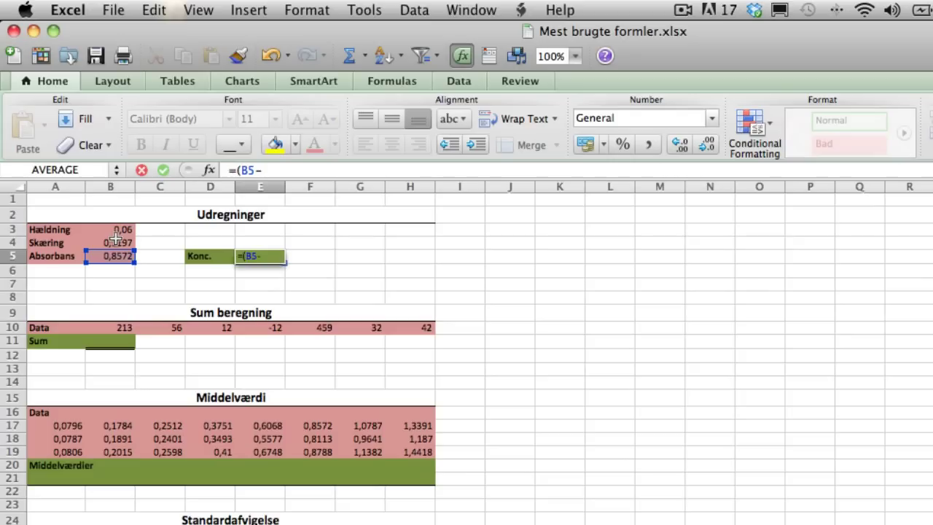
left_click(116, 243)
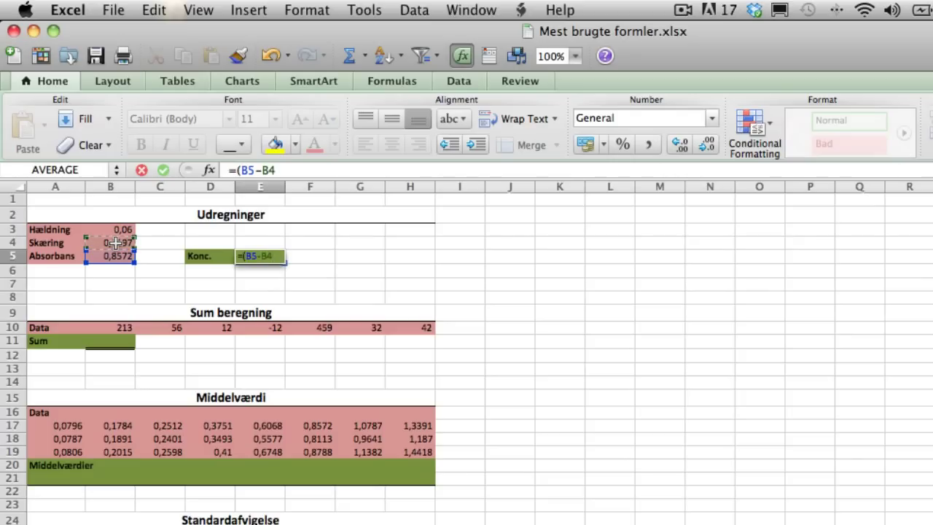
type(")/")
left_click(117, 231)
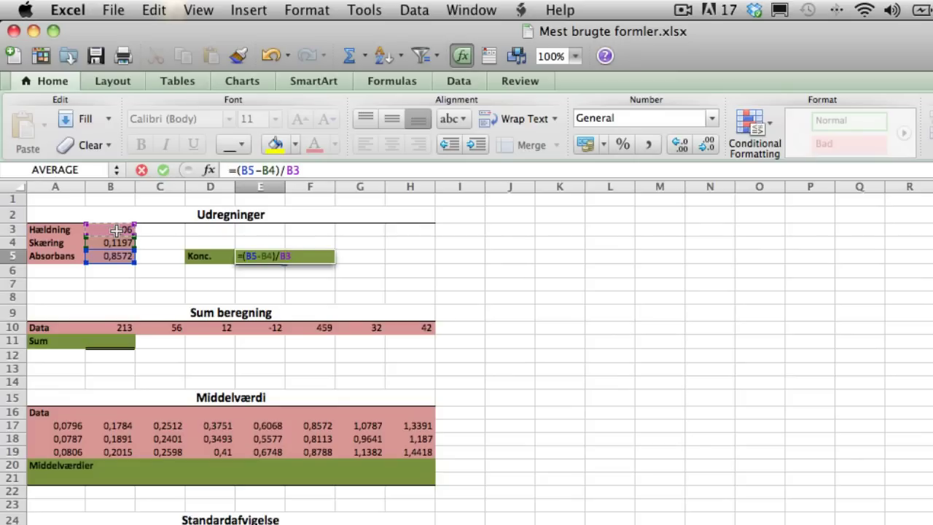
key("Return")
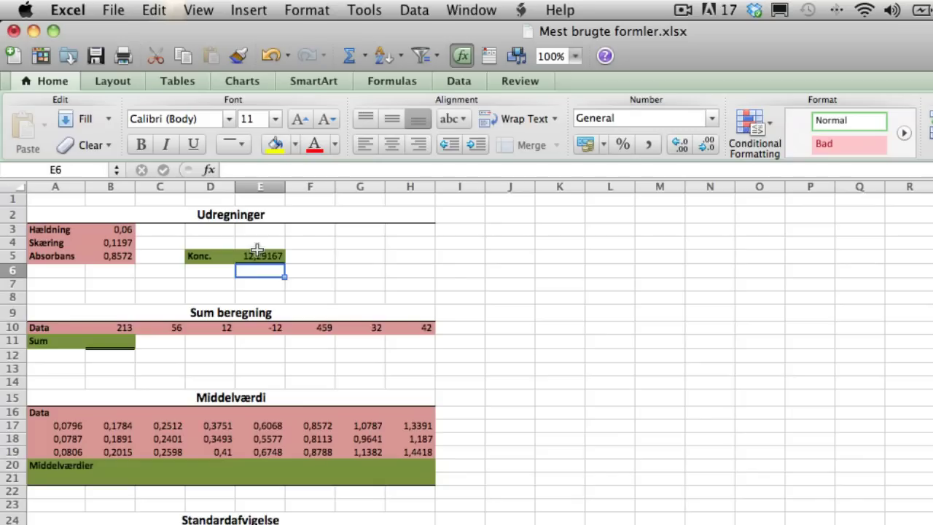
Step: Reduce E5's displayed decimals so the concentration reads 12,292
left_click(266, 256)
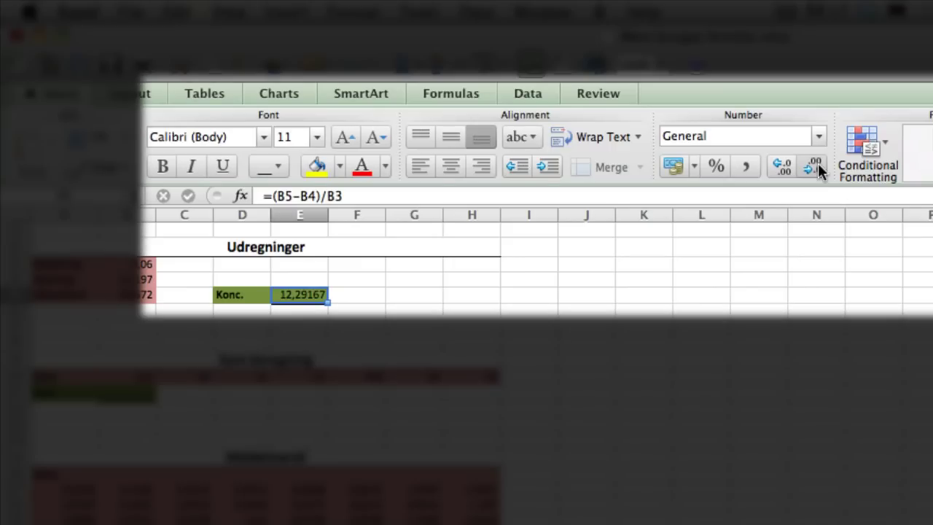
left_click(816, 168)
left_click(816, 168)
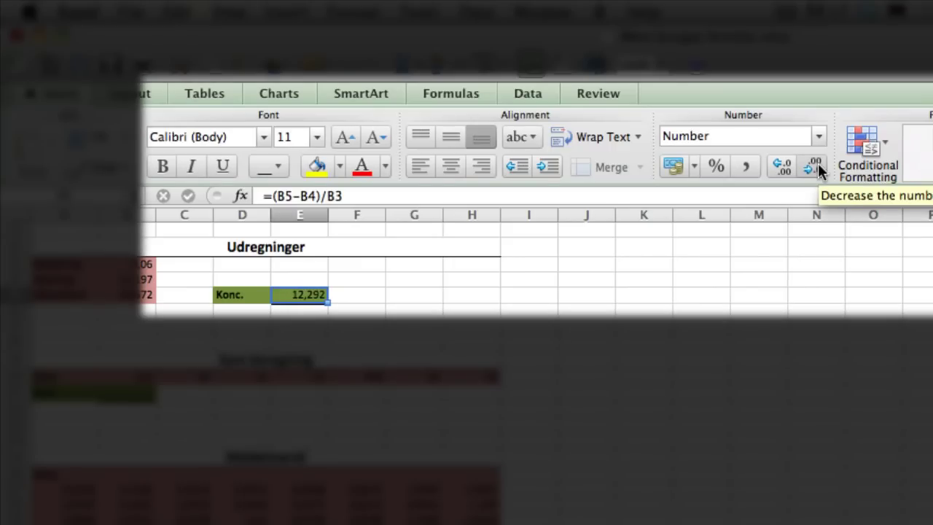
left_click(770, 171)
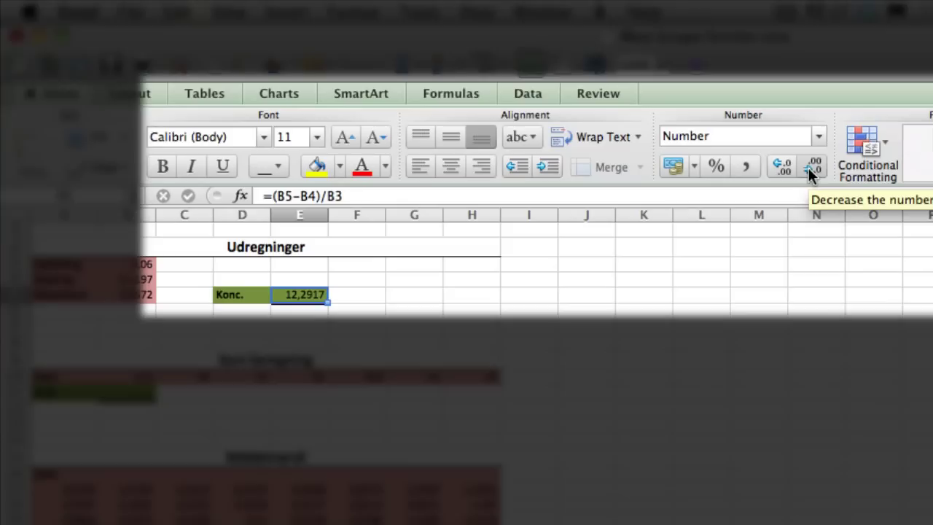
left_click(810, 171)
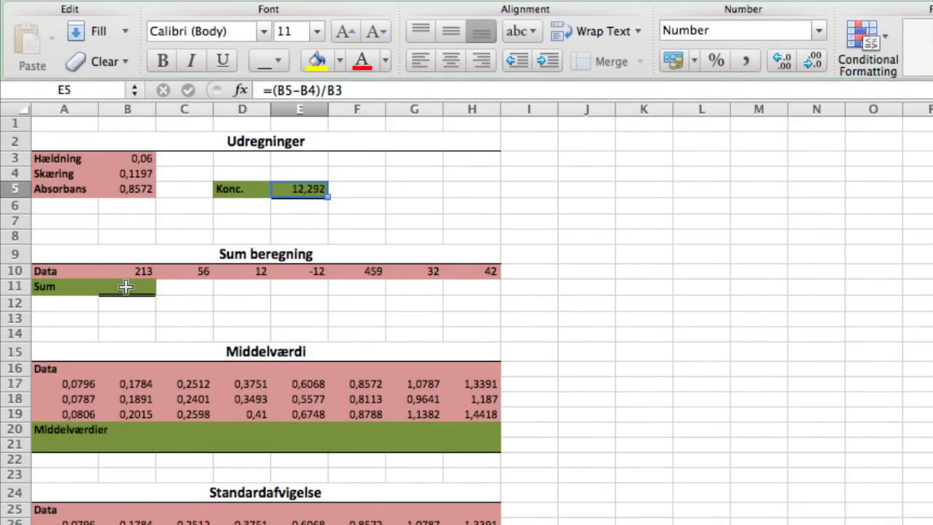
Step: Enter =SUM(B10:H10) in B11 to total the Data row as 802
left_click(126, 287)
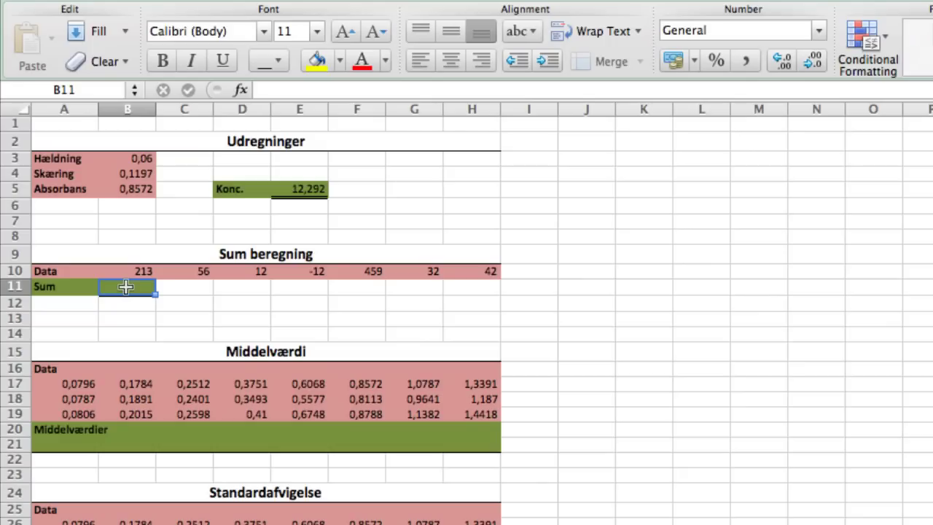
type("=")
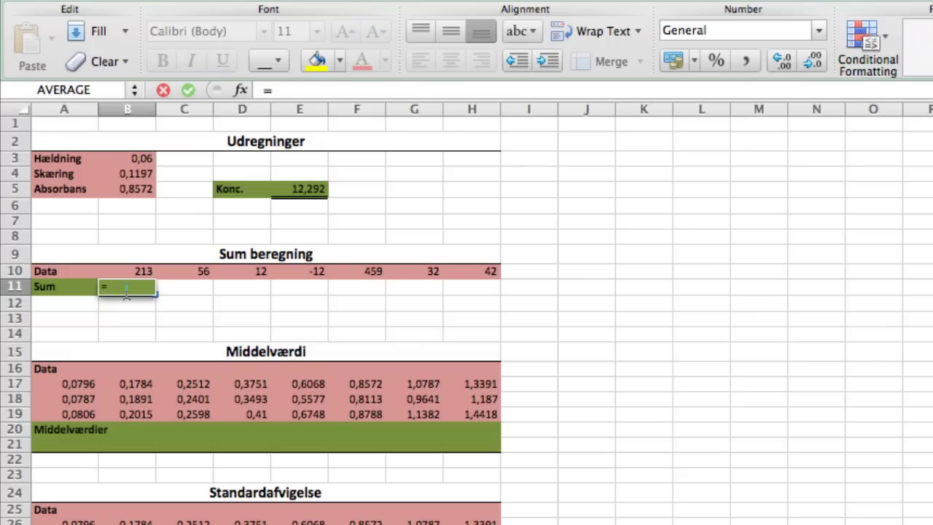
type("su")
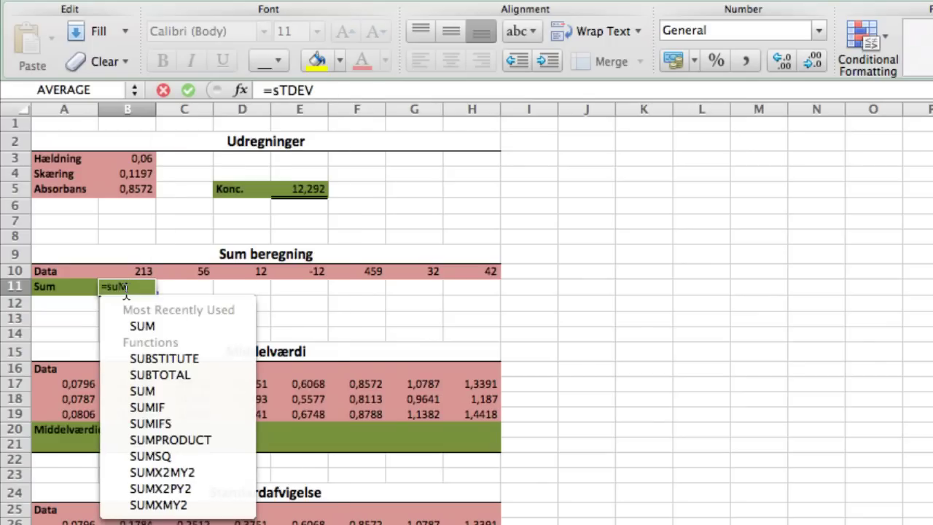
type("m")
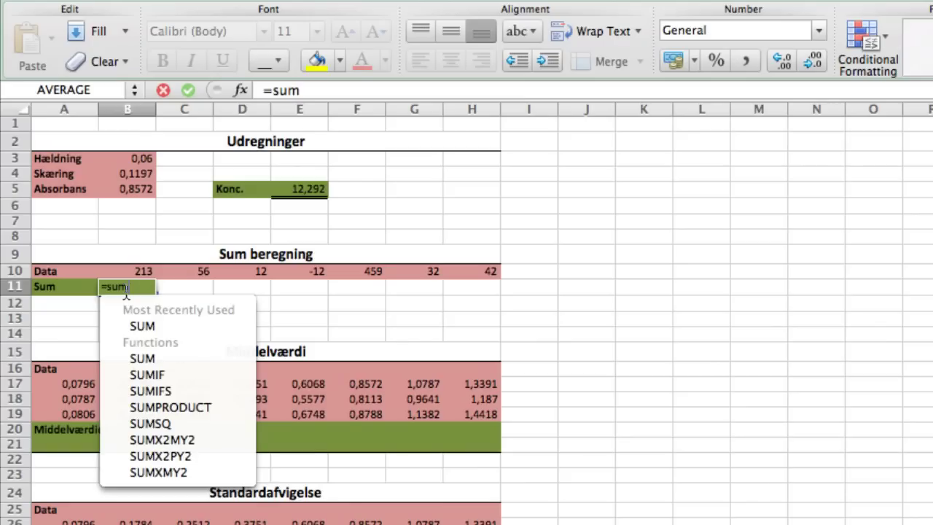
type("(")
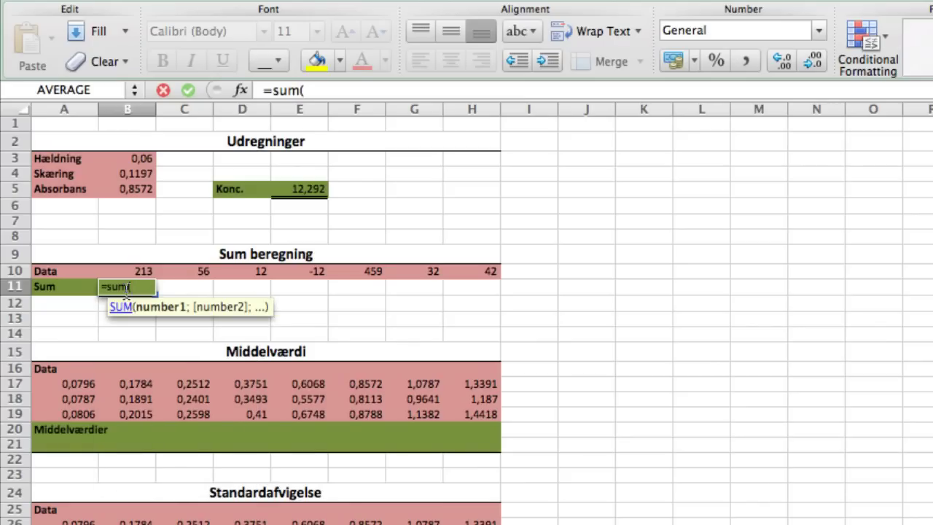
left_click_drag(118, 272, 118, 273)
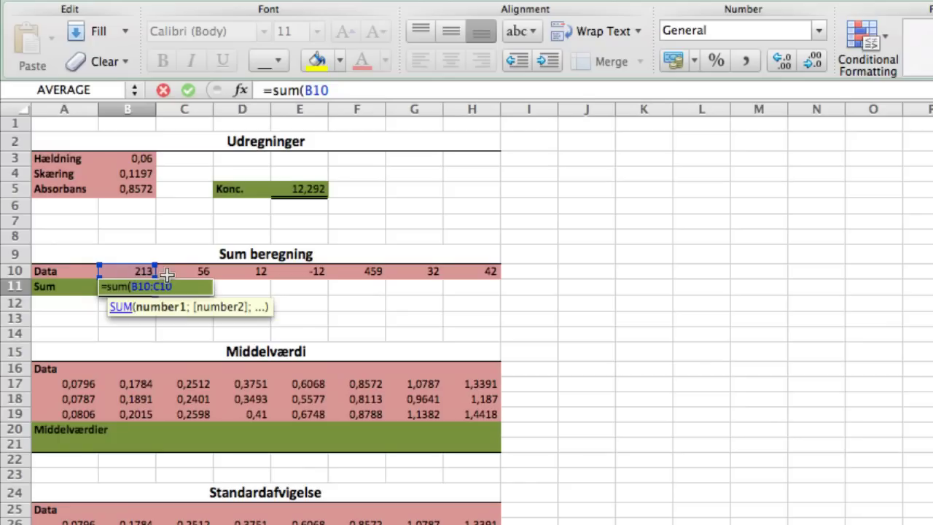
left_click_drag(118, 273, 464, 263)
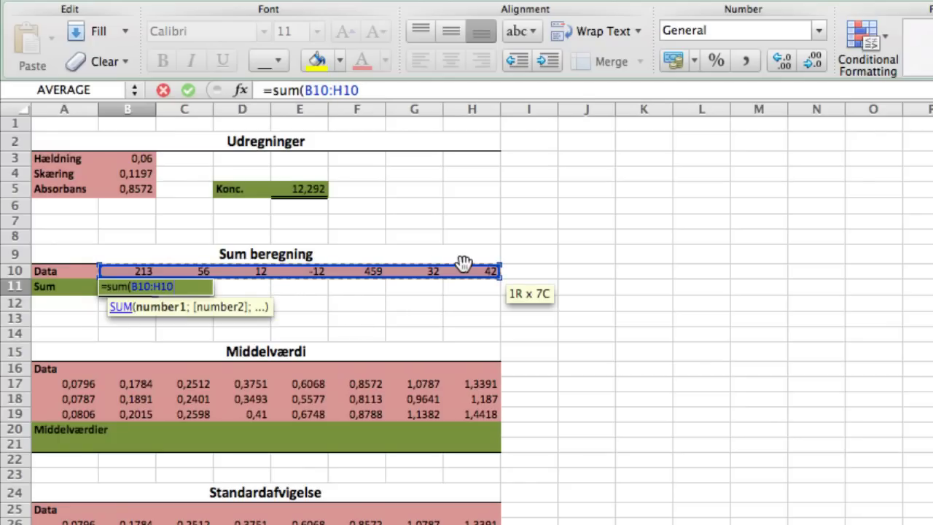
type(")")
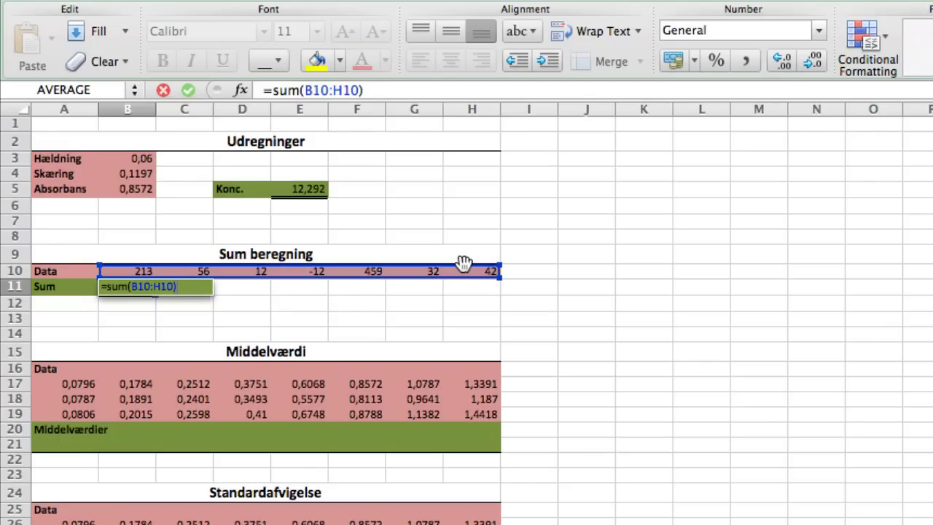
key("Return")
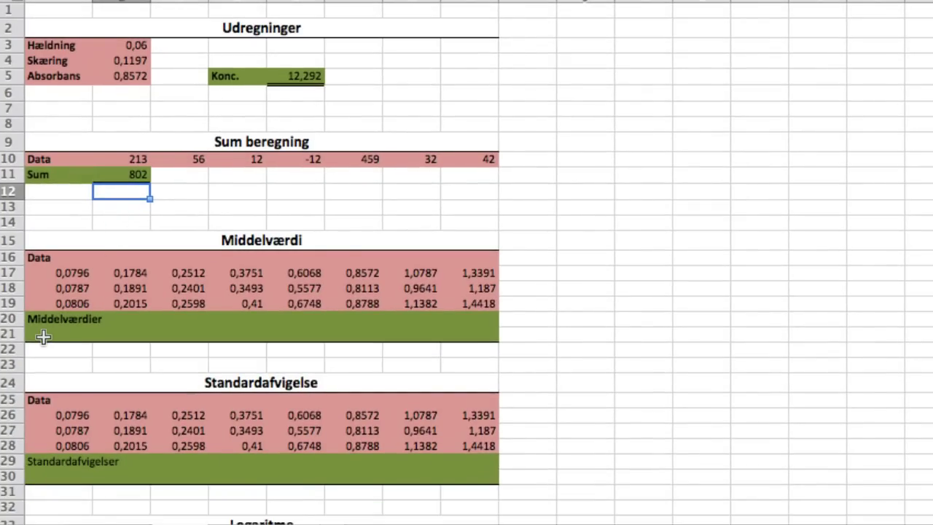
Step: Enter =AVERAGE(A17:A19) in A21 for the first column's mean
left_click(43, 336)
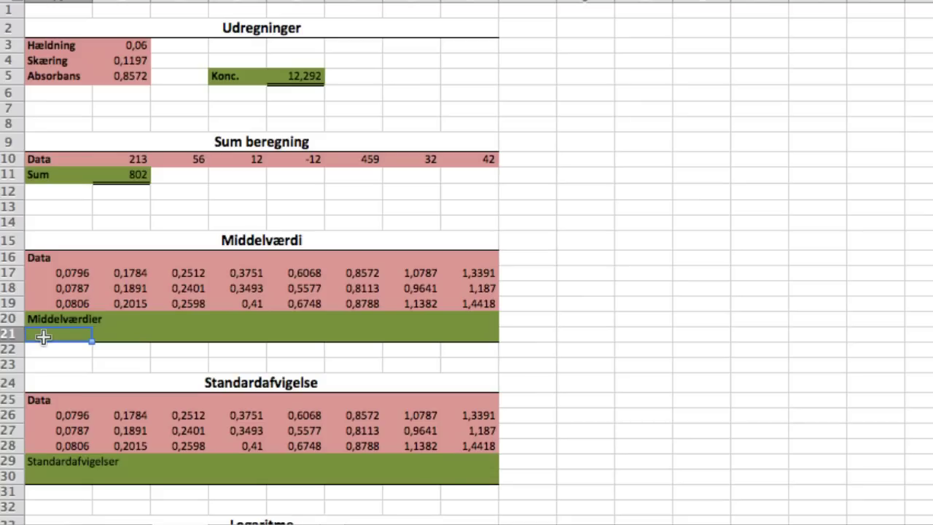
type("=")
type("avera")
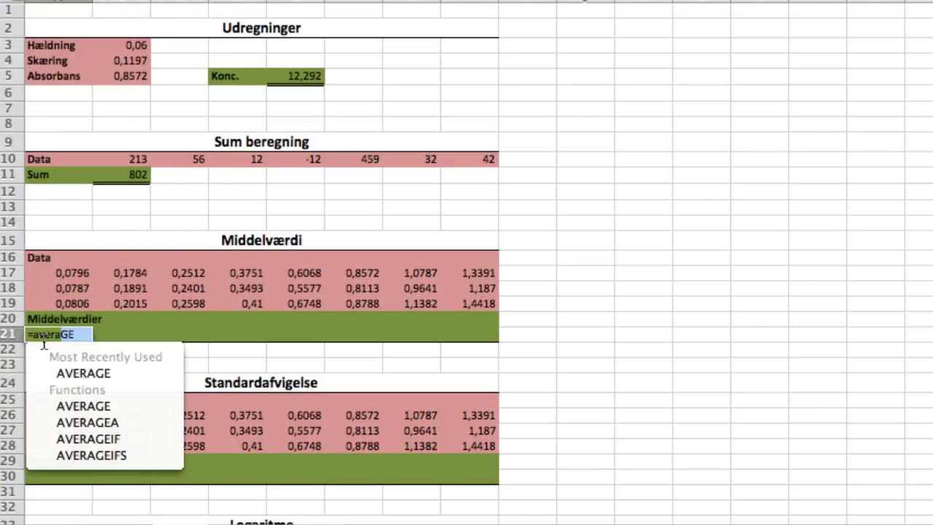
type("fe")
key("BackSpace")
key("BackSpace")
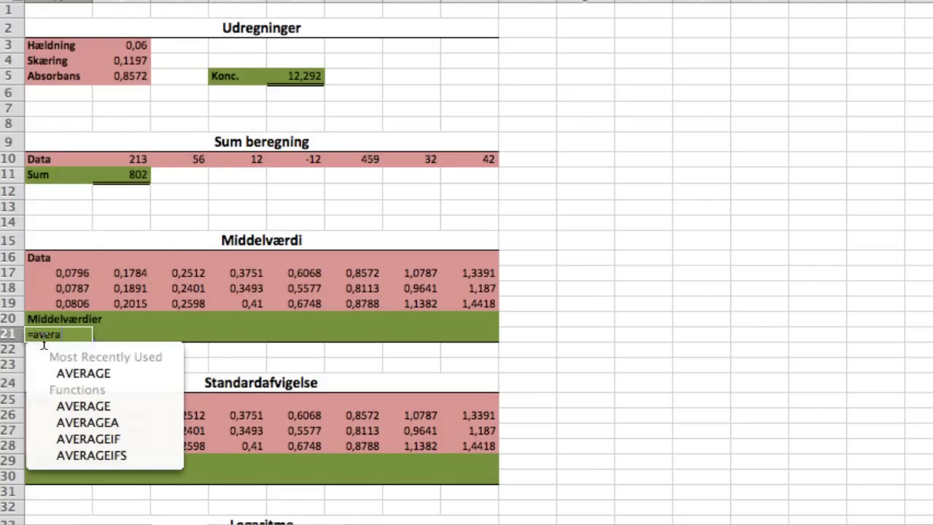
type("ge")
type("(")
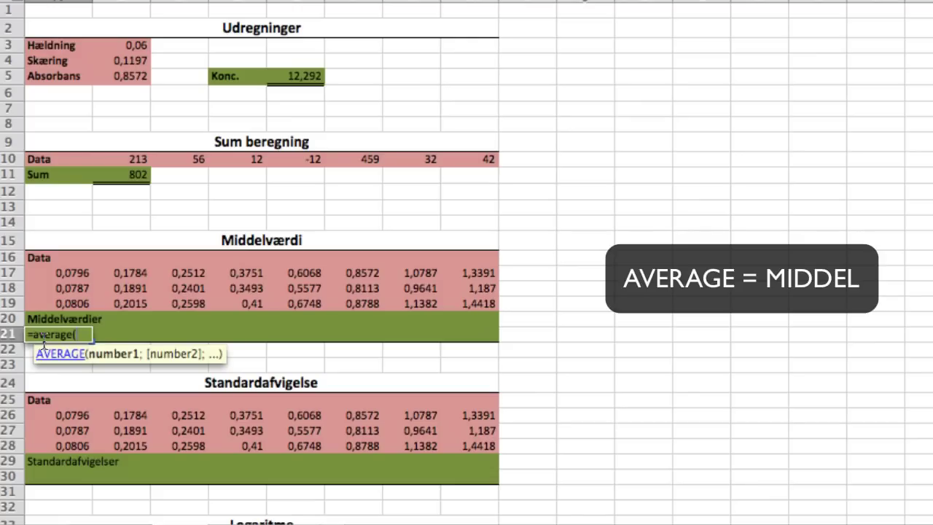
left_click(65, 277)
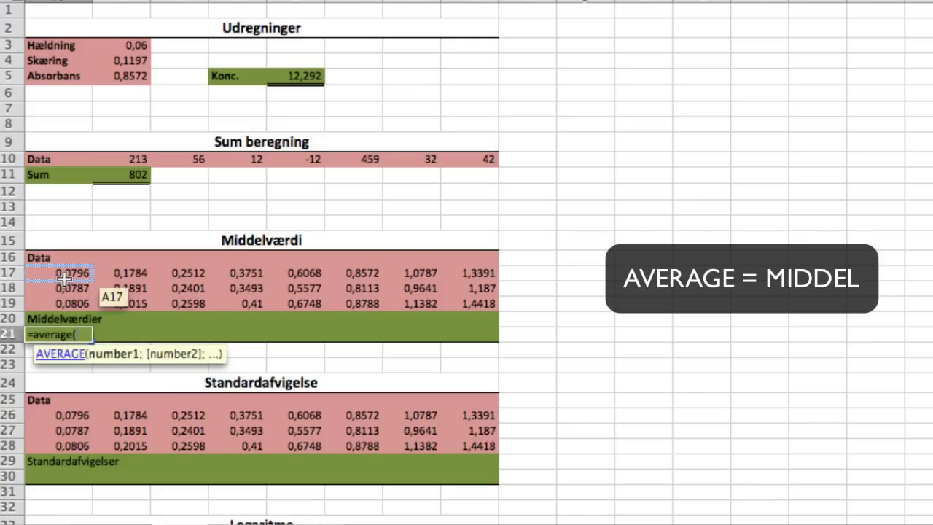
left_click_drag(65, 277, 64, 306)
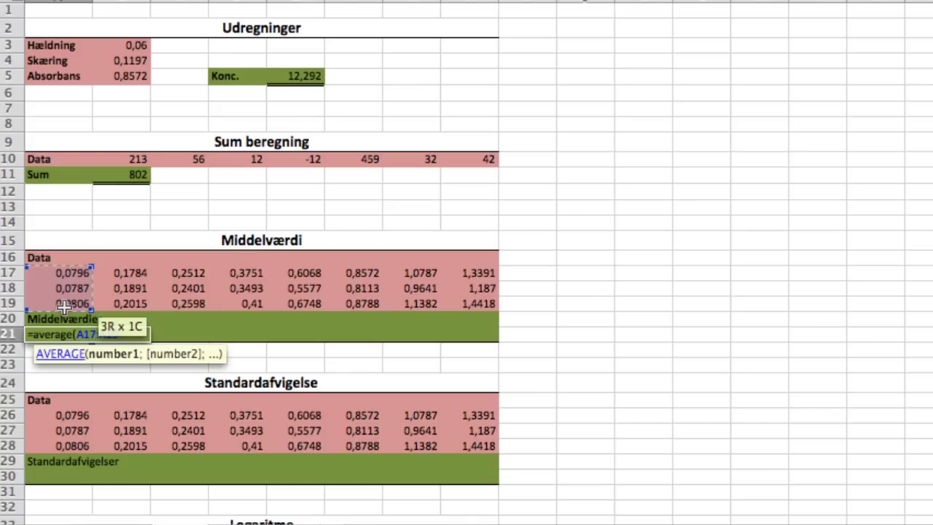
left_click_drag(64, 306, 64, 306)
type(")")
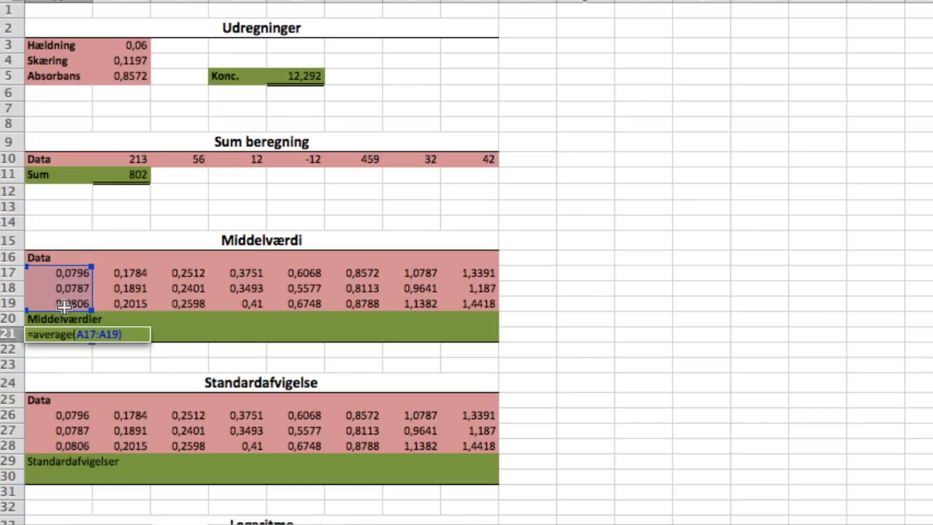
key("Return")
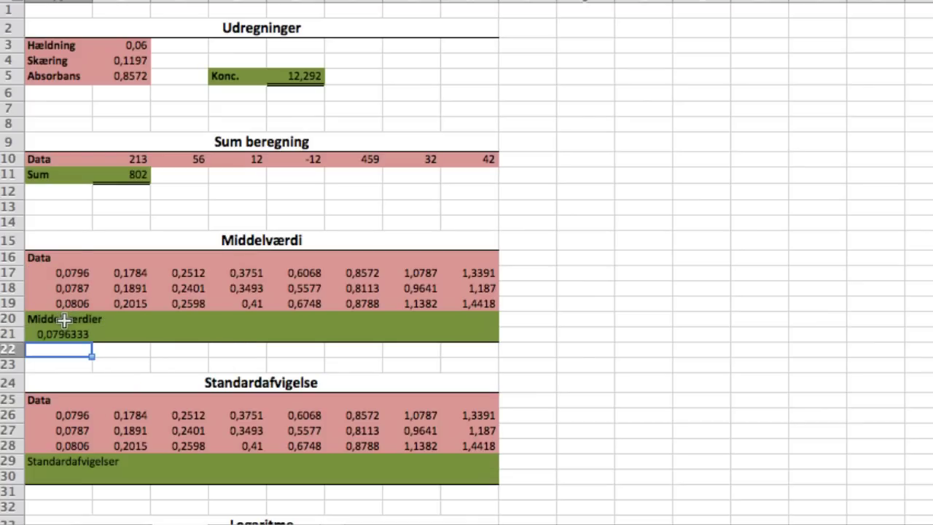
Step: Fill the A21 average formula across to H21 and check B21's =AVERAGE(B17:B19)
left_click(64, 334)
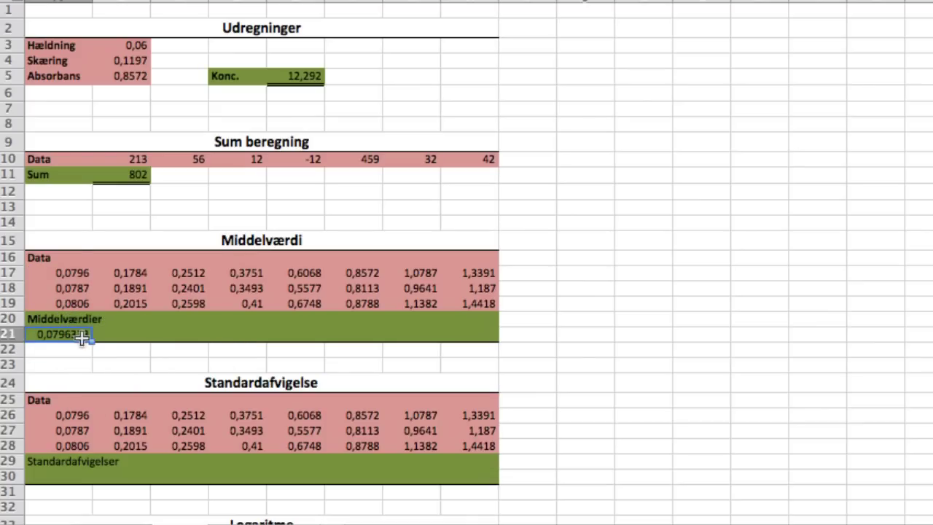
left_click(91, 344)
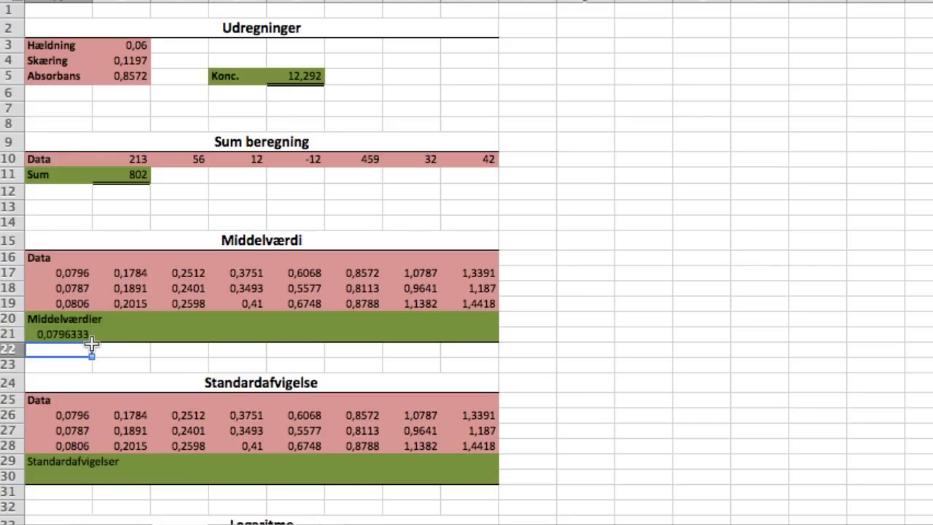
left_click(82, 332)
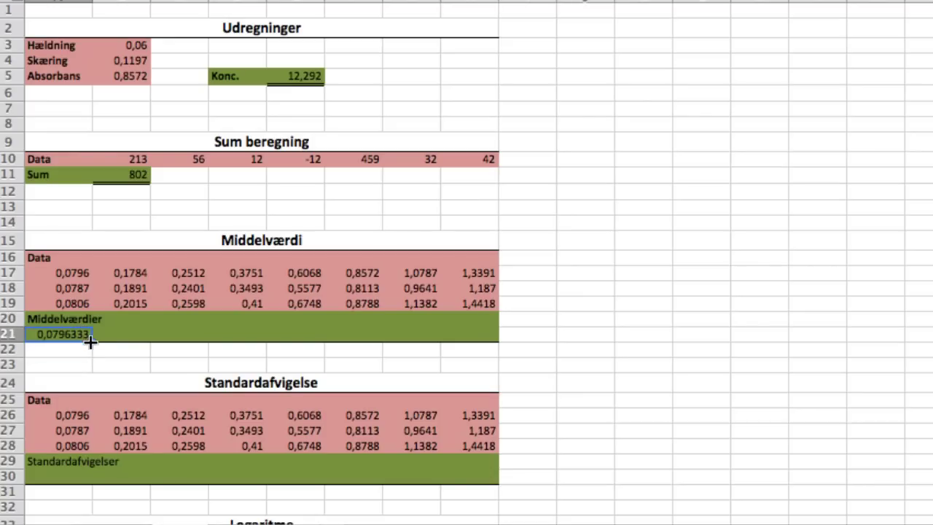
left_click(94, 345)
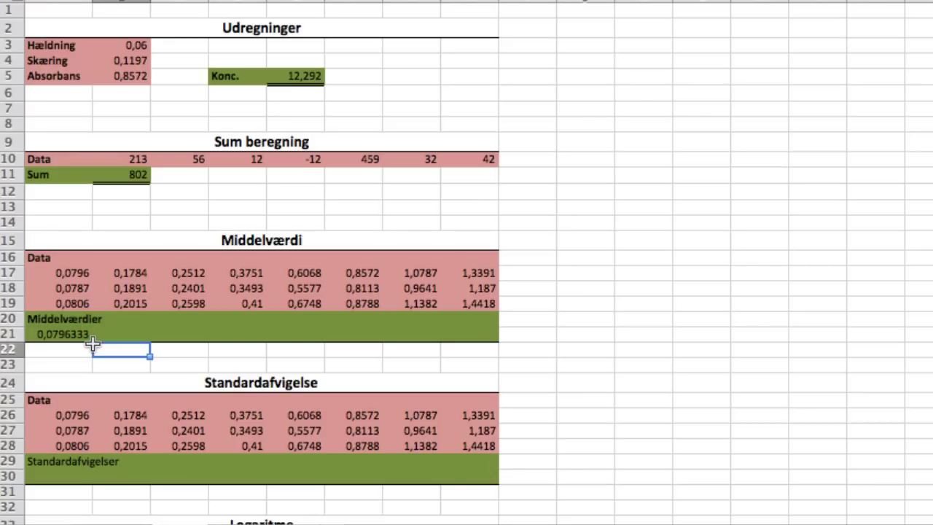
left_click(83, 333)
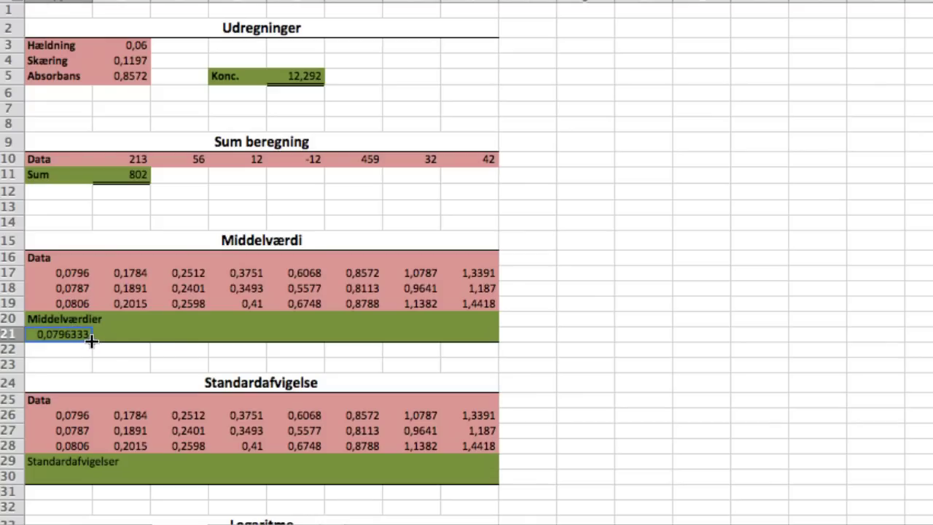
left_click_drag(92, 341, 400, 334)
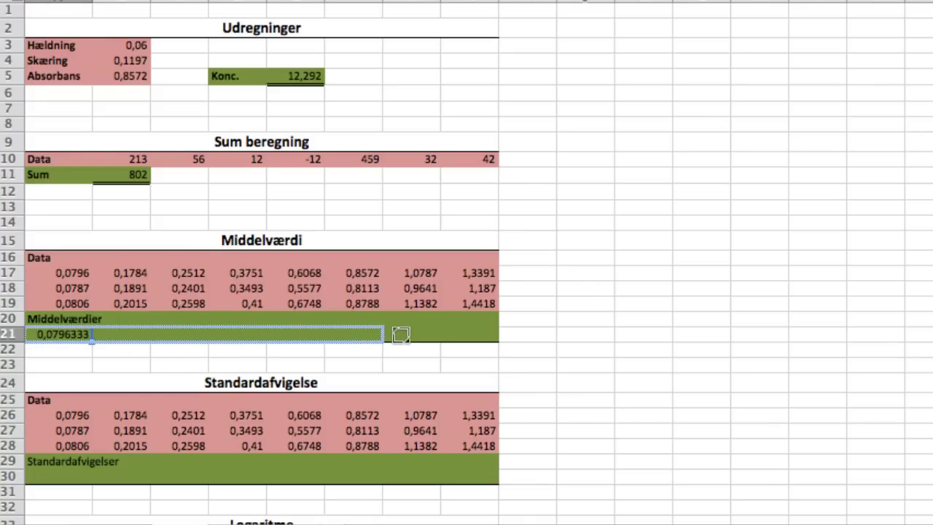
left_click_drag(400, 334, 481, 339)
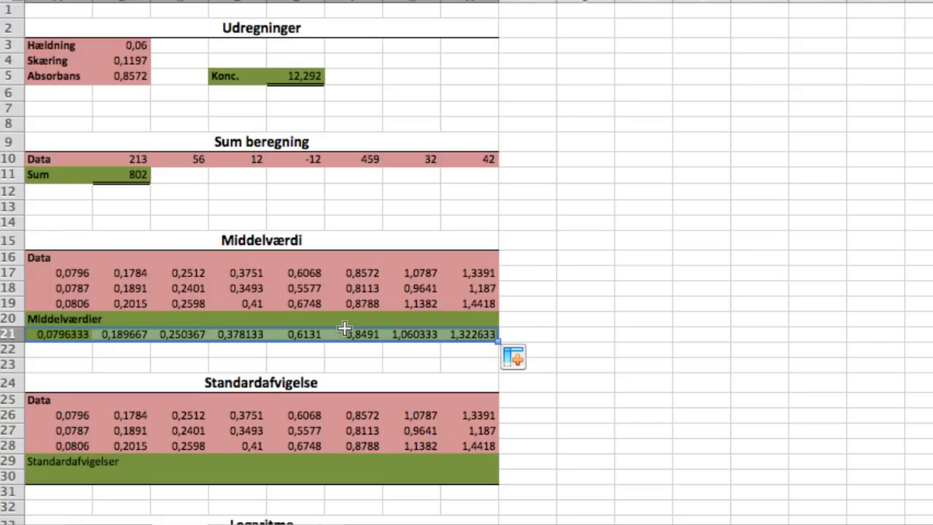
left_click(125, 333)
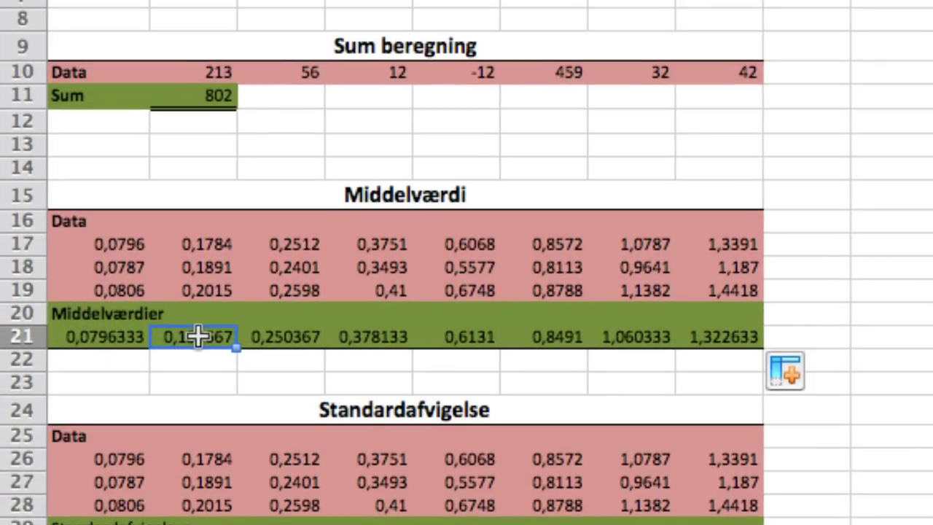
double_click(124, 333)
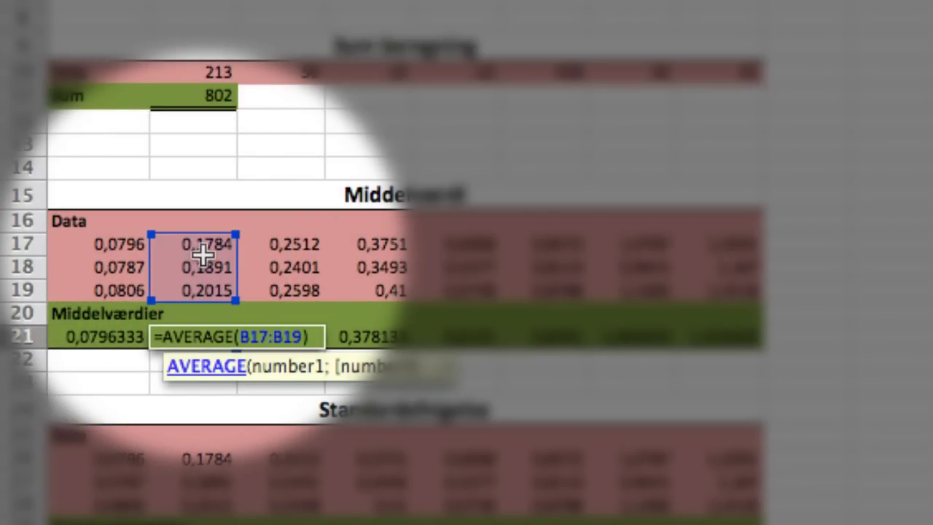
key("Return")
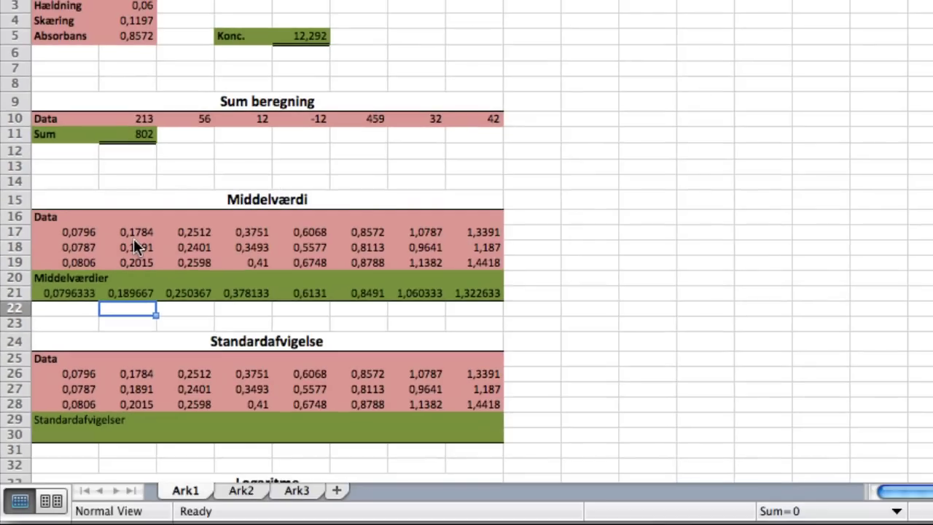
Step: Enter a STDEV formula over A26:A28 in A30 and fill across row 30, 0,0009504 to 0,128196
scroll(134, 242, "down", 5)
scroll(134, 241, "down", 2)
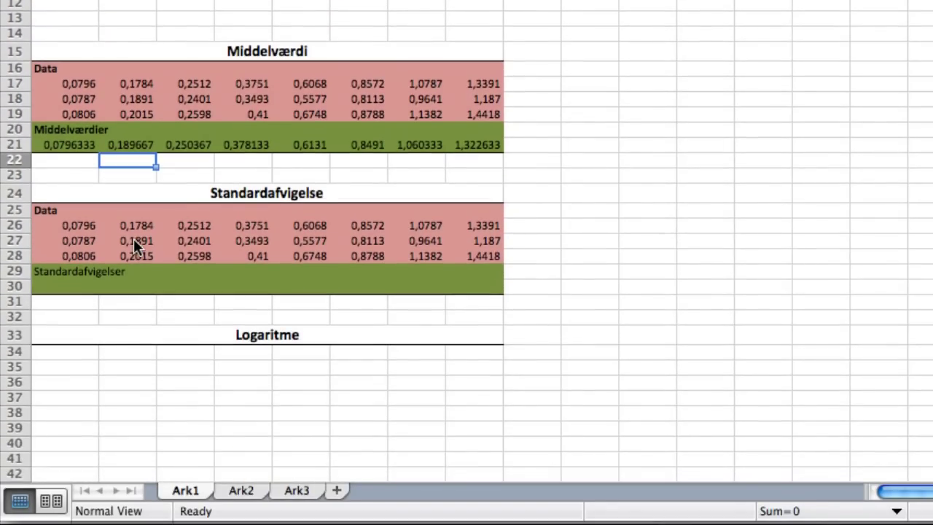
left_click(50, 286)
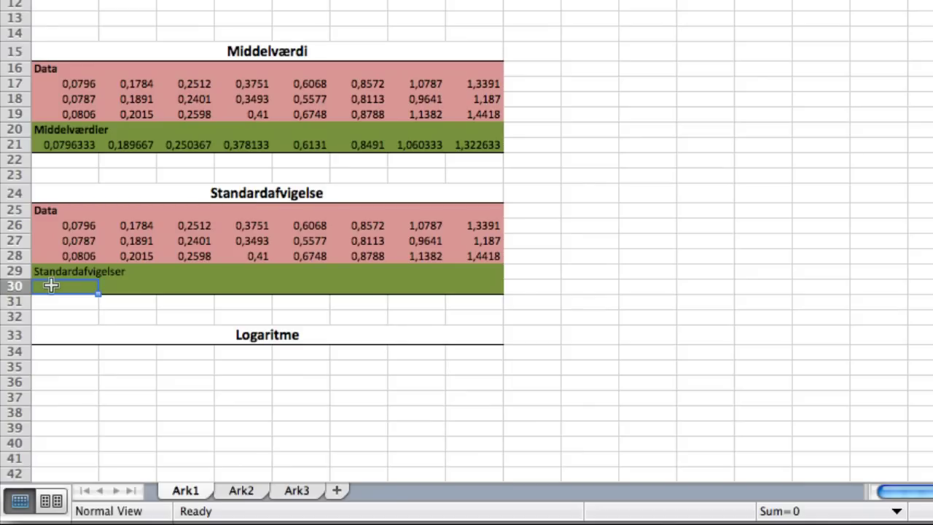
type("=")
type("stde")
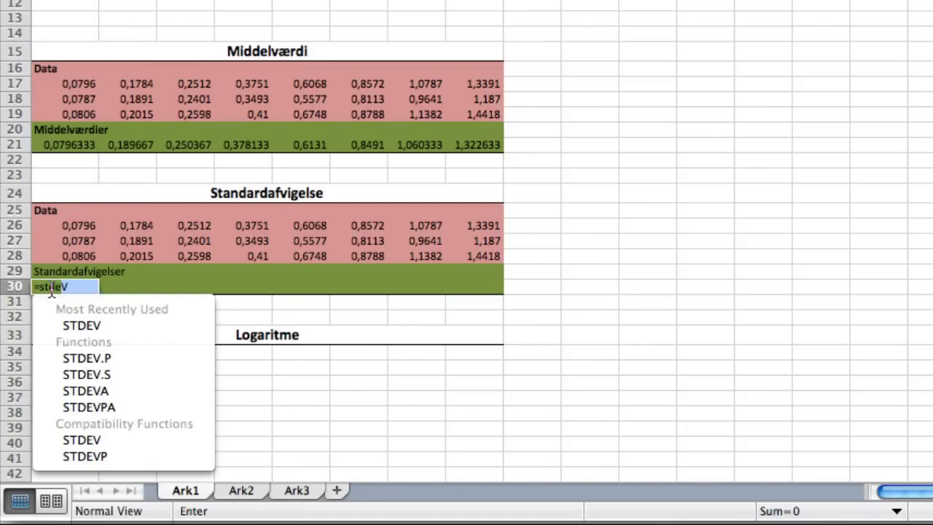
type("v")
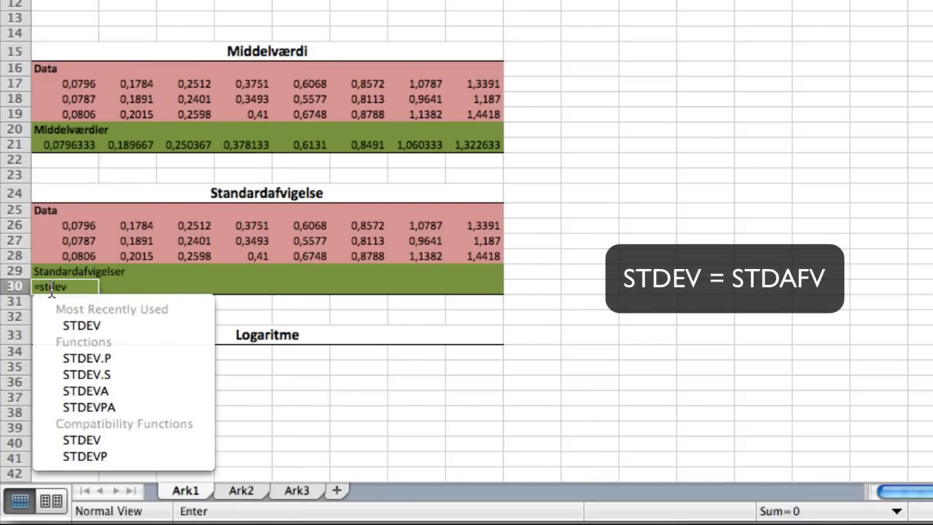
type("(")
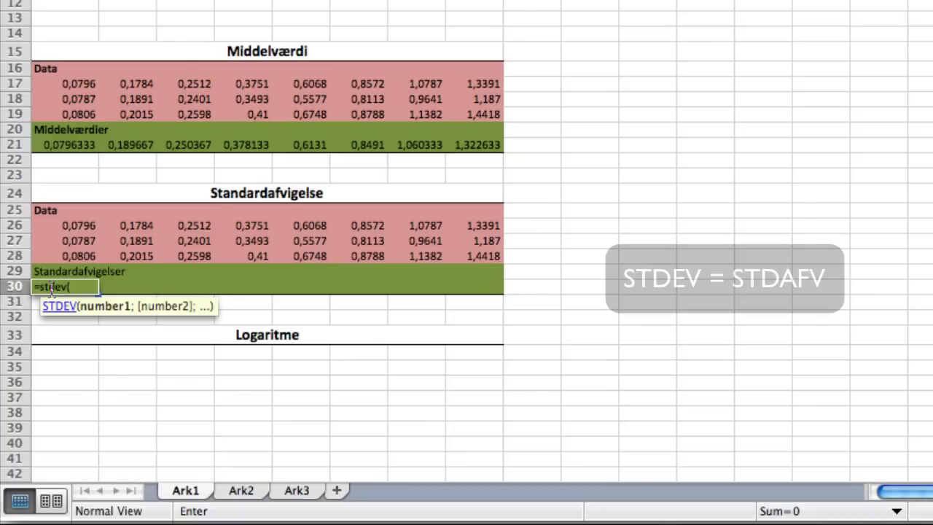
mouse_move(67, 245)
left_mouse_down()
mouse_move(67, 228)
mouse_move(65, 257)
left_mouse_up()
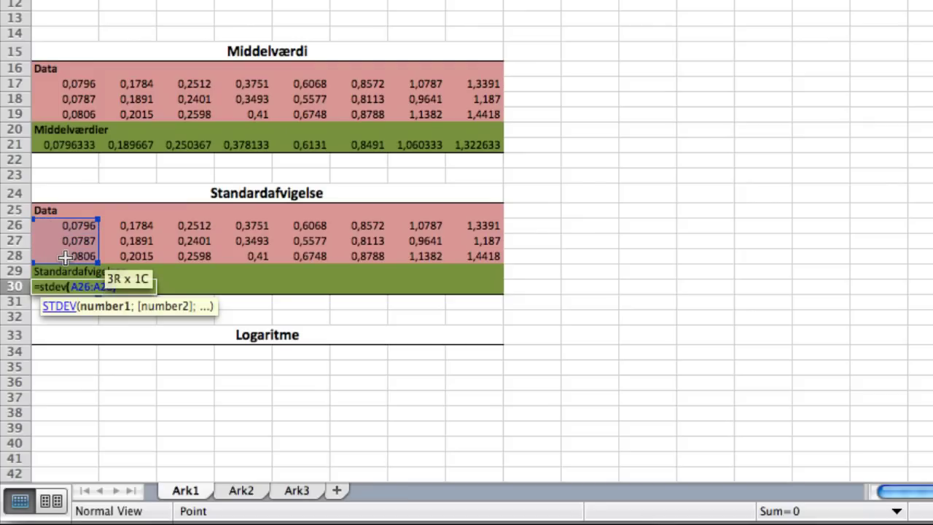
type(")")
key("Return")
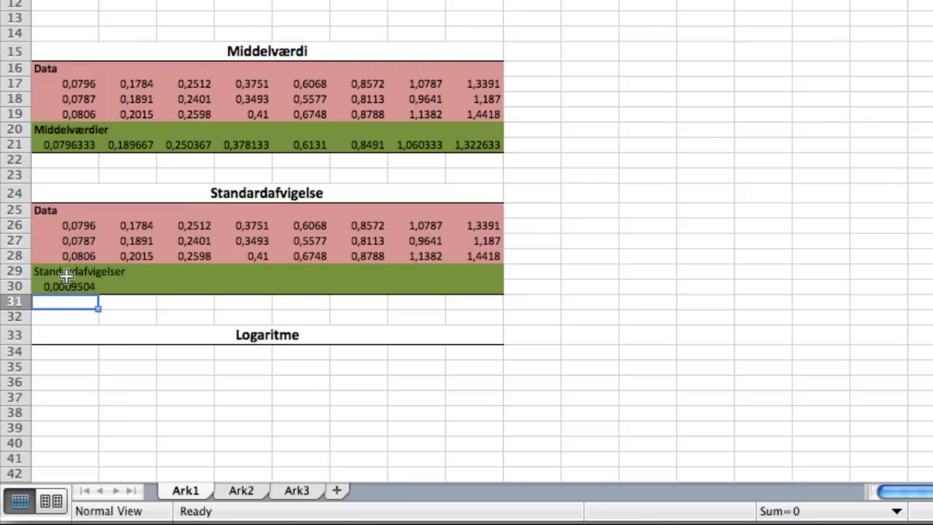
left_click(73, 286)
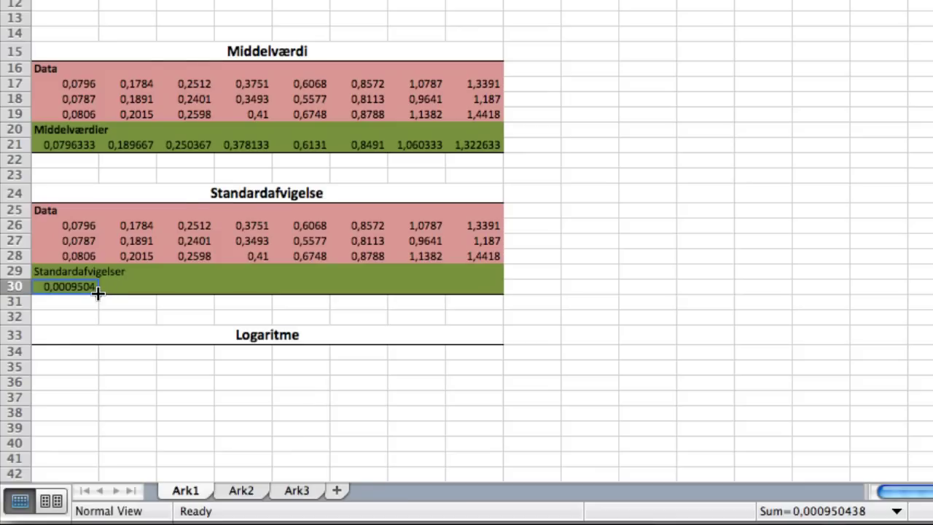
left_click_drag(98, 292, 483, 290)
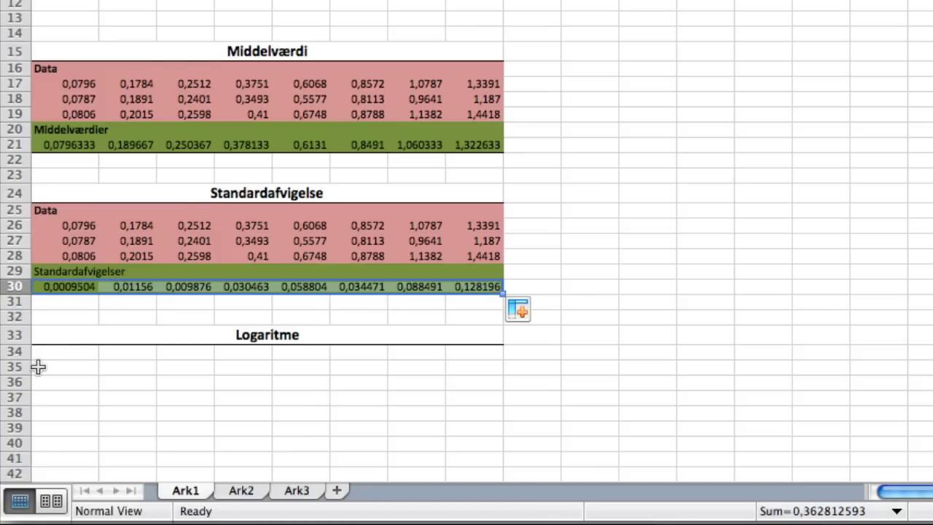
Step: Enter =LOG10(25) in A34, giving 1,39794
left_click(60, 350)
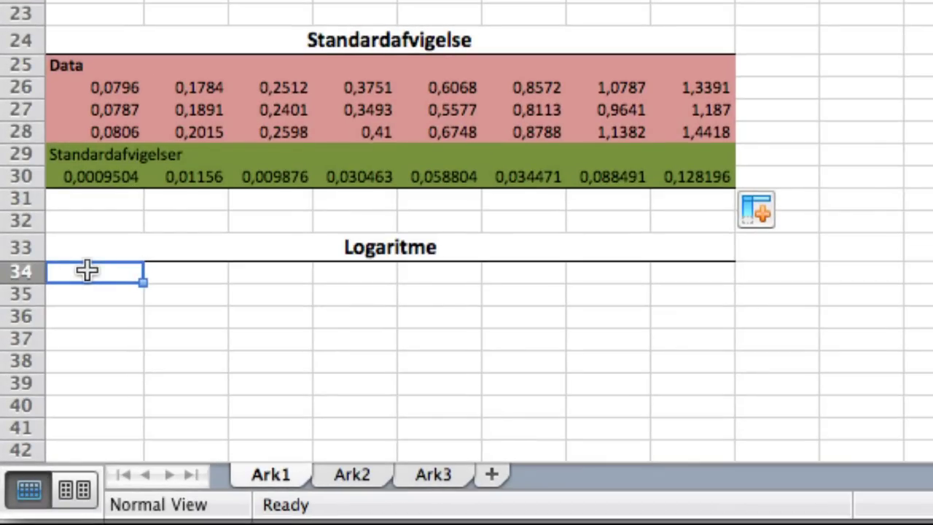
type("=")
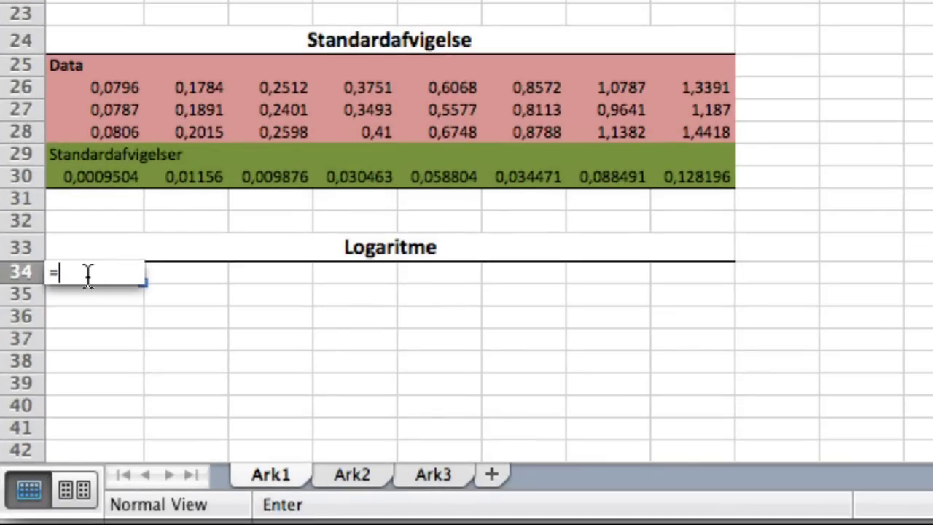
type("log")
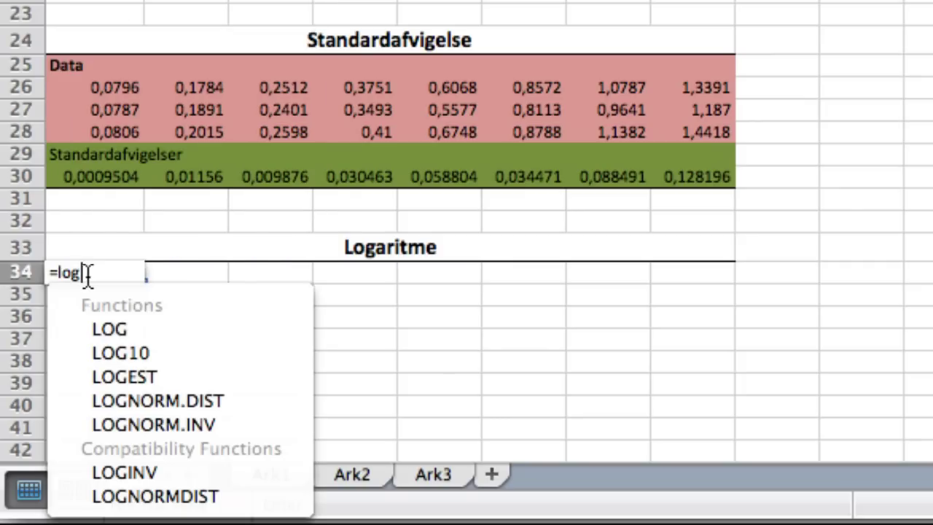
type("10")
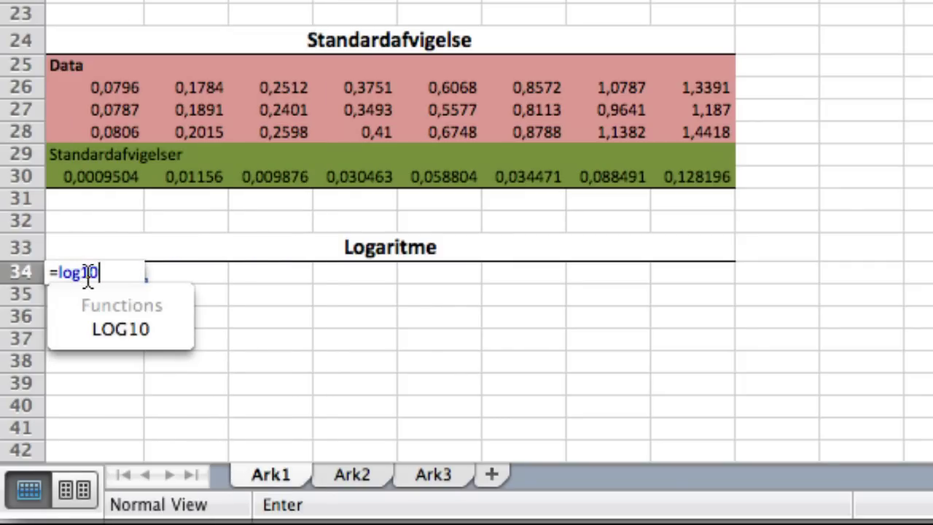
type("(")
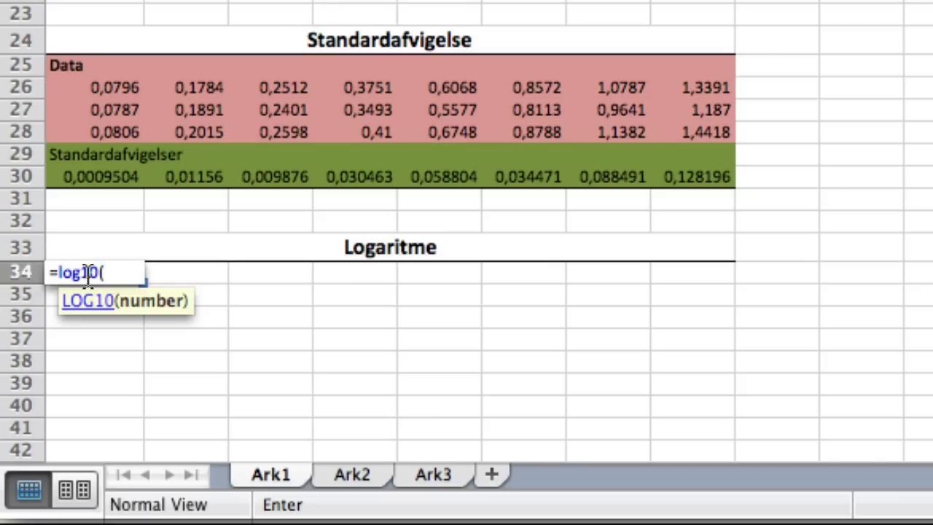
type("25")
type(")")
key("Return")
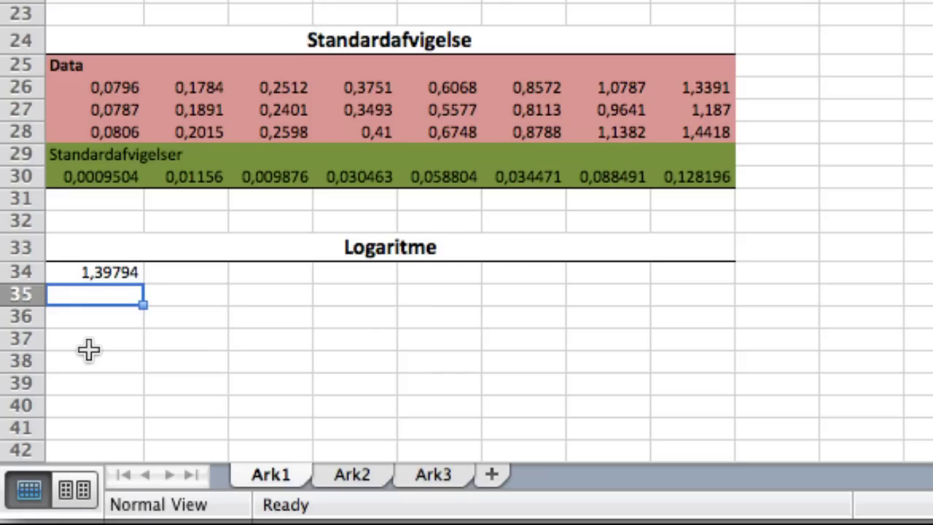
Step: Enter =LOG(25;10) in A35, matching the 1,39794 above it
type("=")
left_click(88, 350)
type("lof")
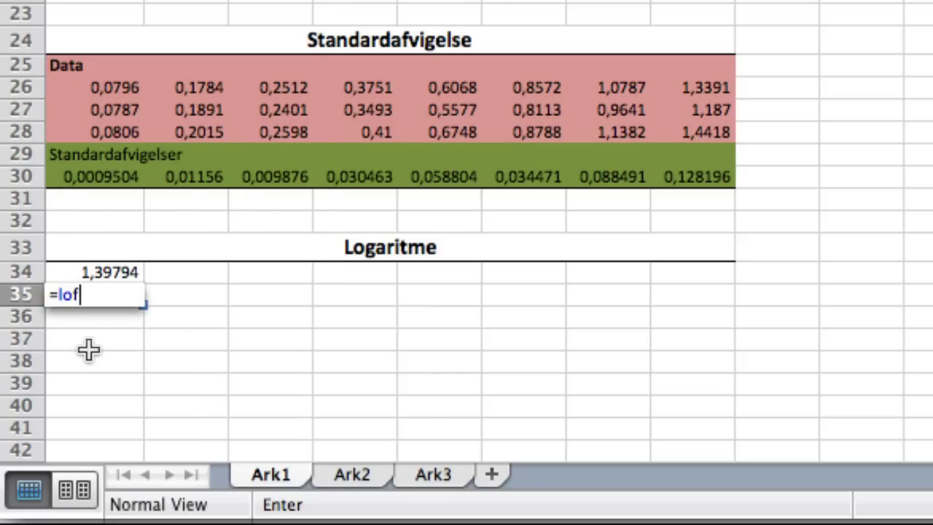
key("BackSpace")
type("g10")
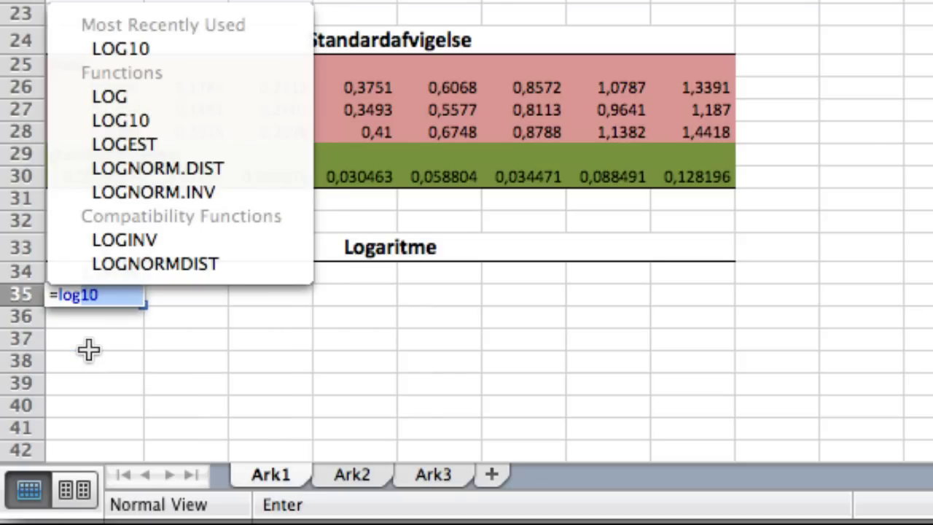
key("BackSpace")
key("BackSpace")
type("(")
left_click(88, 350)
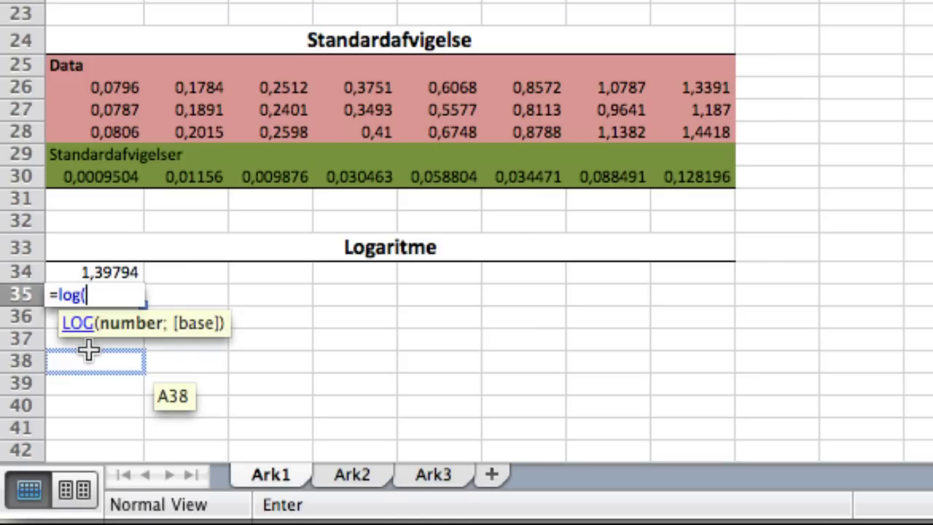
type("25")
type(";")
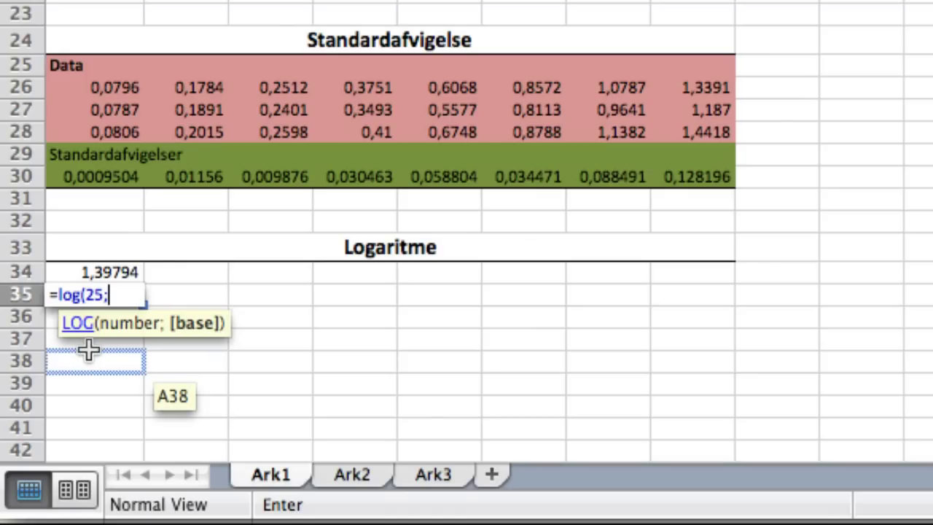
type("10")
type(")")
key("Return")
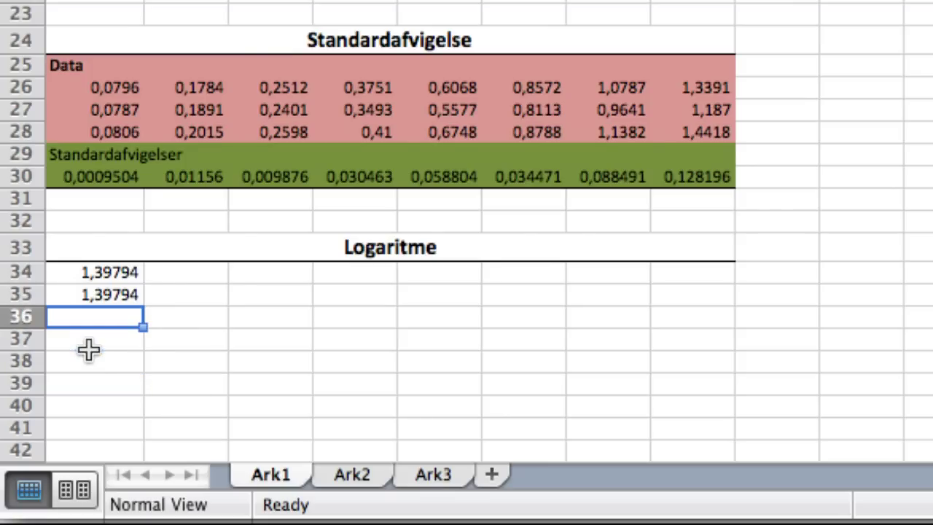